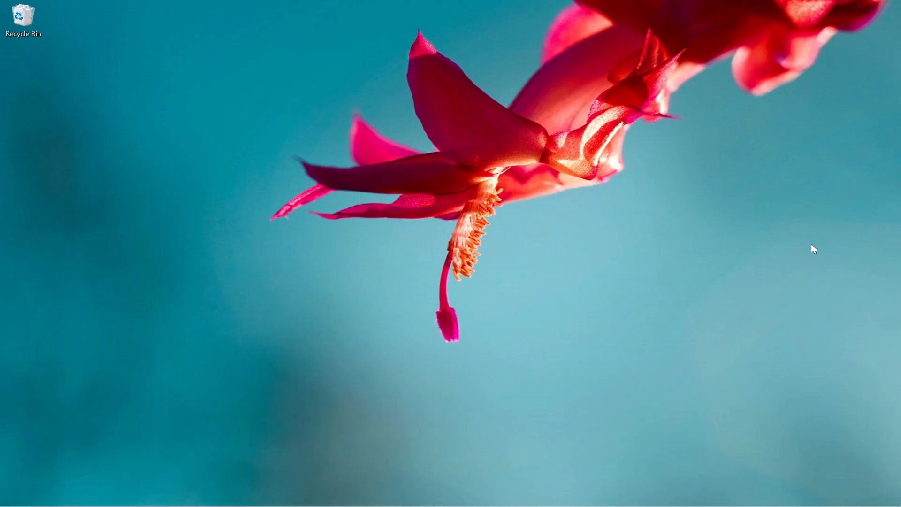
Open Google Chrome and run a Google search for 'visual studio code'.
mouse_move(281, 505)
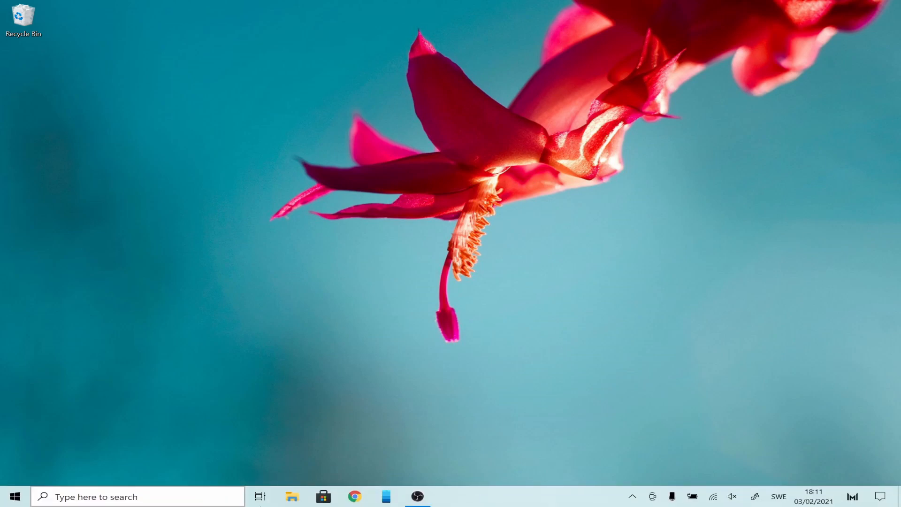
left_click(356, 497)
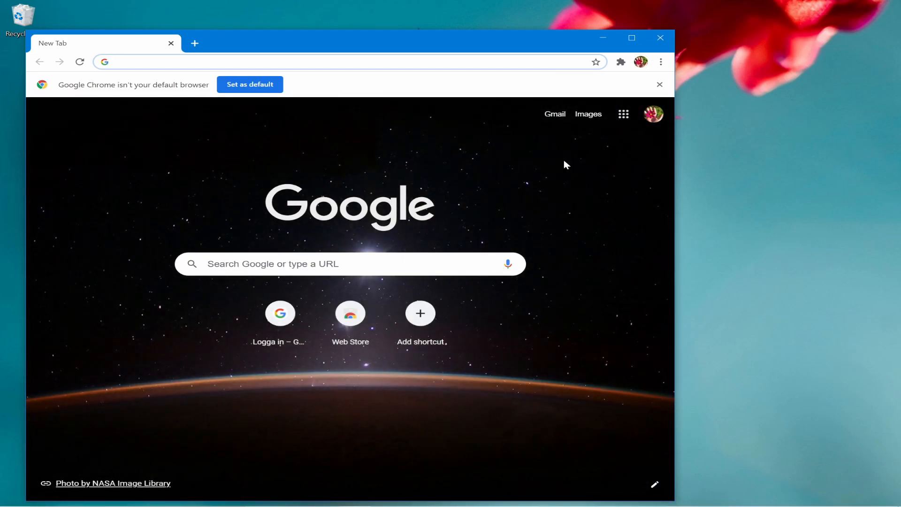
type("visual")
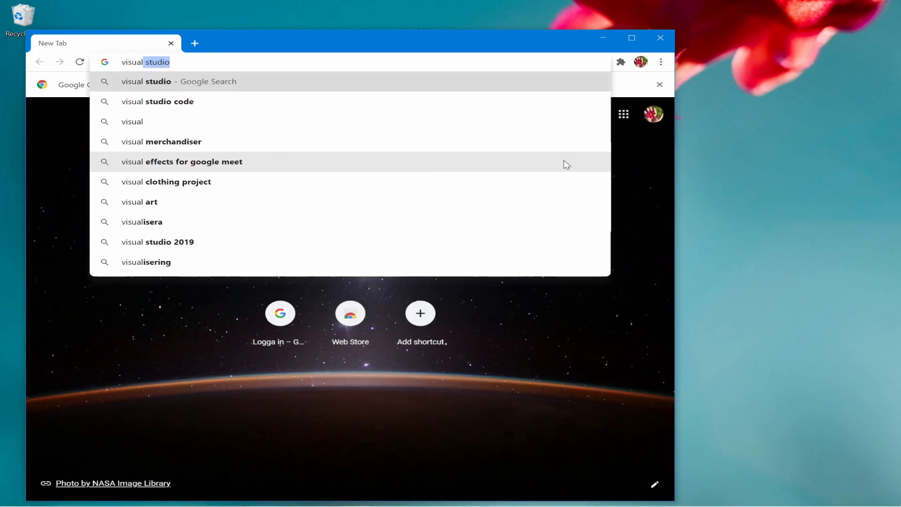
type(" studio")
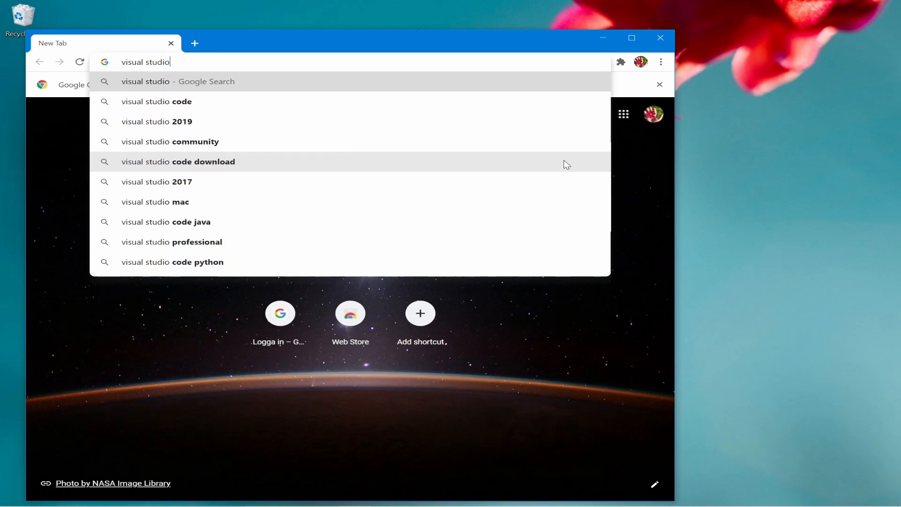
type(" co")
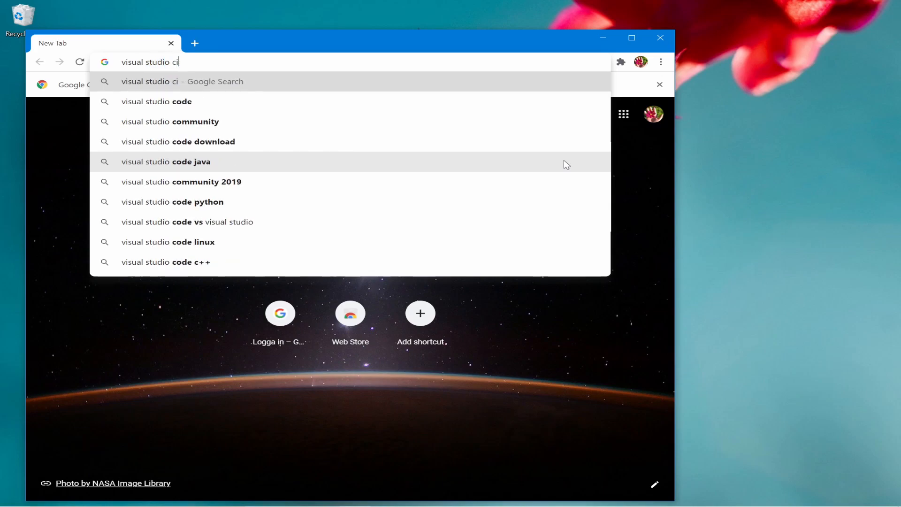
type("de")
key("Return")
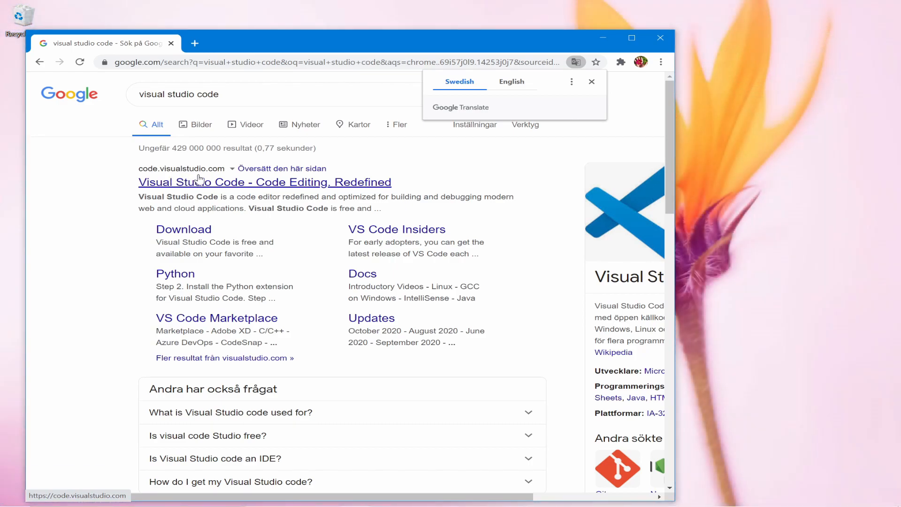
Open code.visualstudio.com from the results and download VS Code for Windows.
left_click(231, 188)
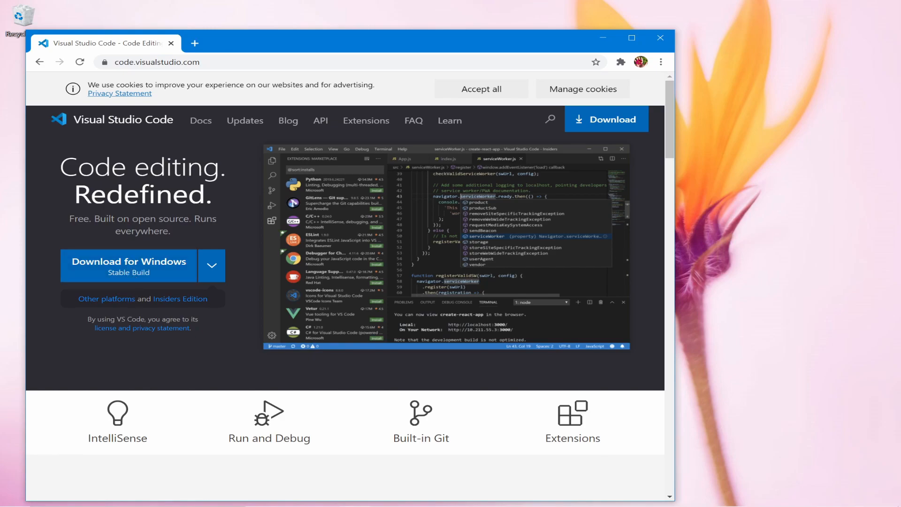
left_click(155, 276)
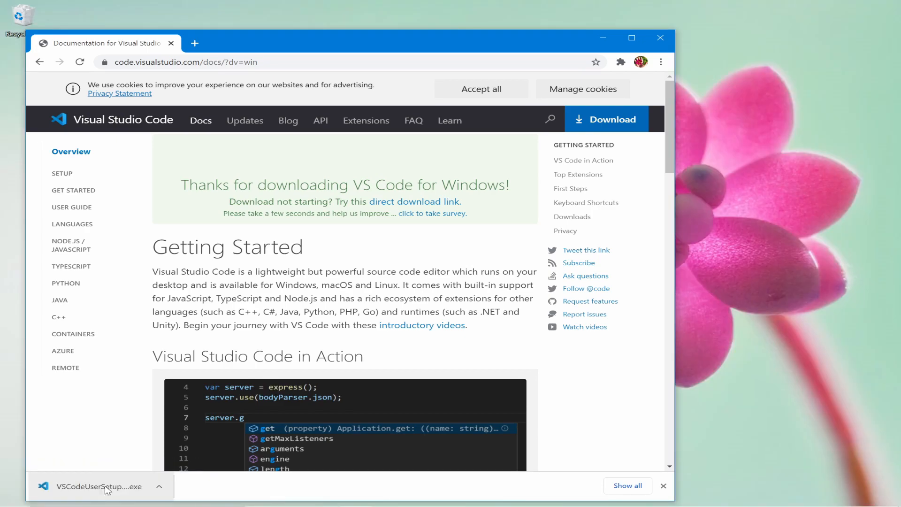
Launch the VSCodeUserSetup installer, accept the licence, and keep the default install and Start Menu folders.
left_click(107, 490)
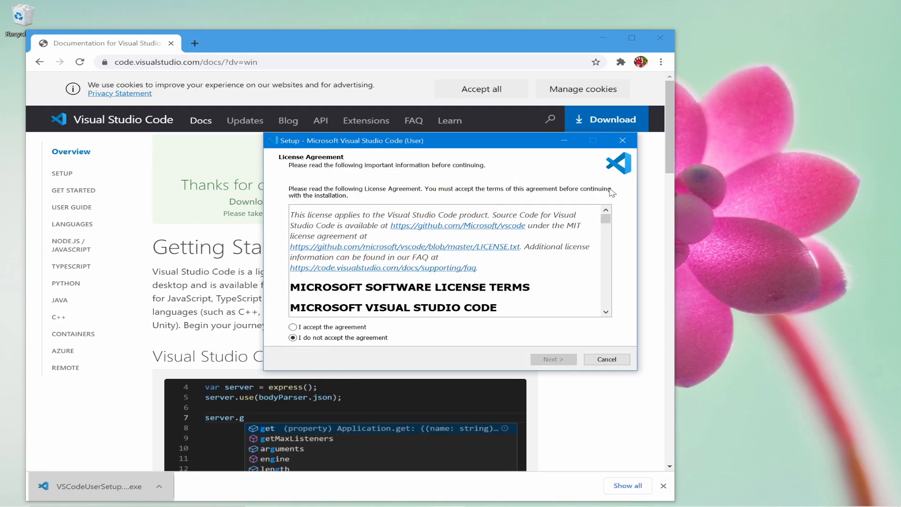
left_click(603, 39)
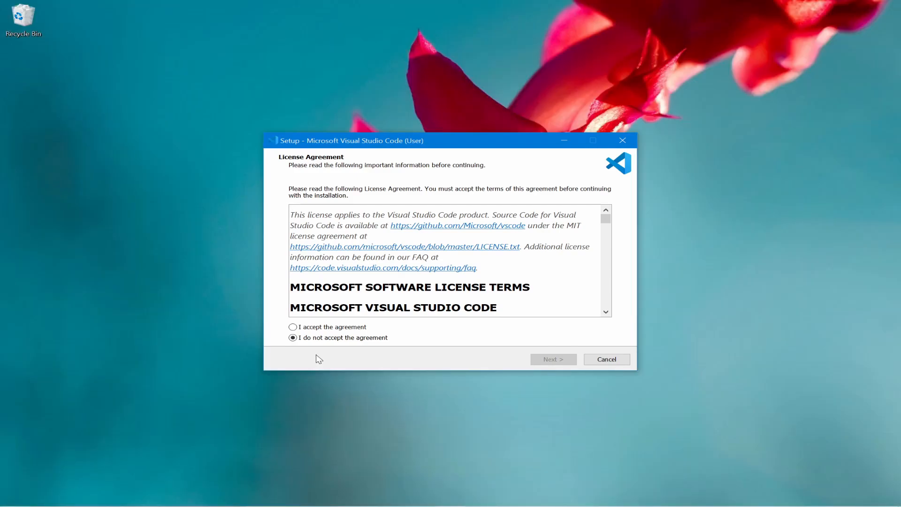
left_click(313, 329)
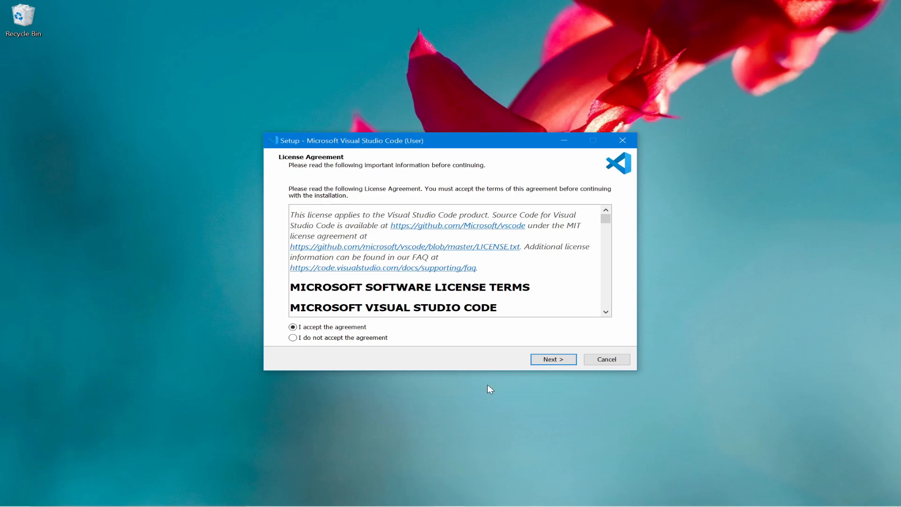
left_click(554, 360)
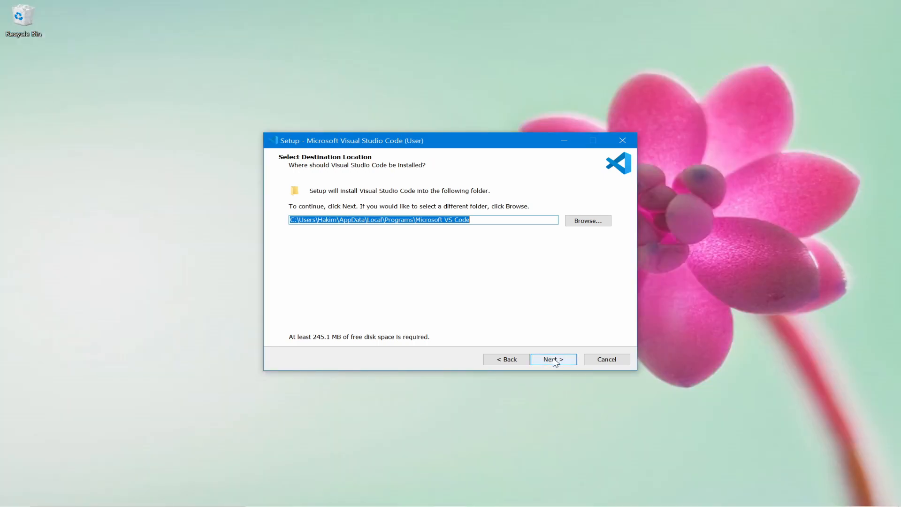
left_click(554, 360)
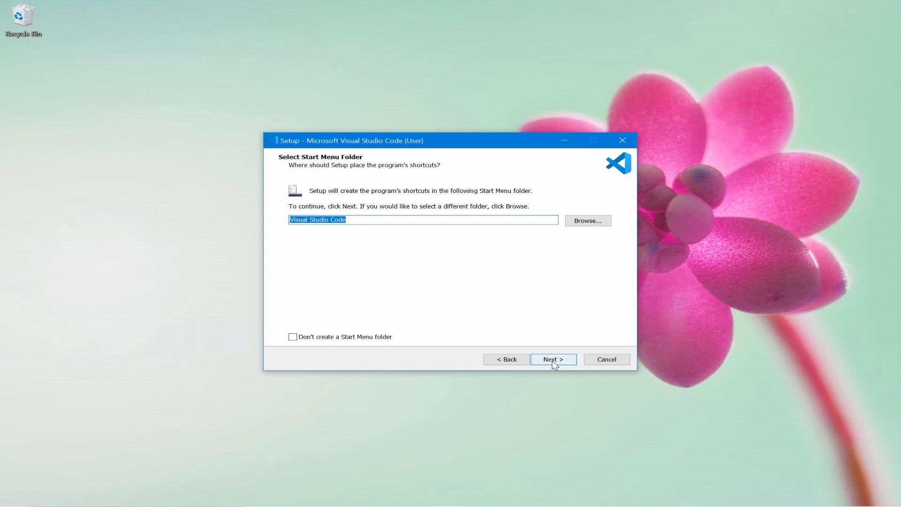
left_click(554, 359)
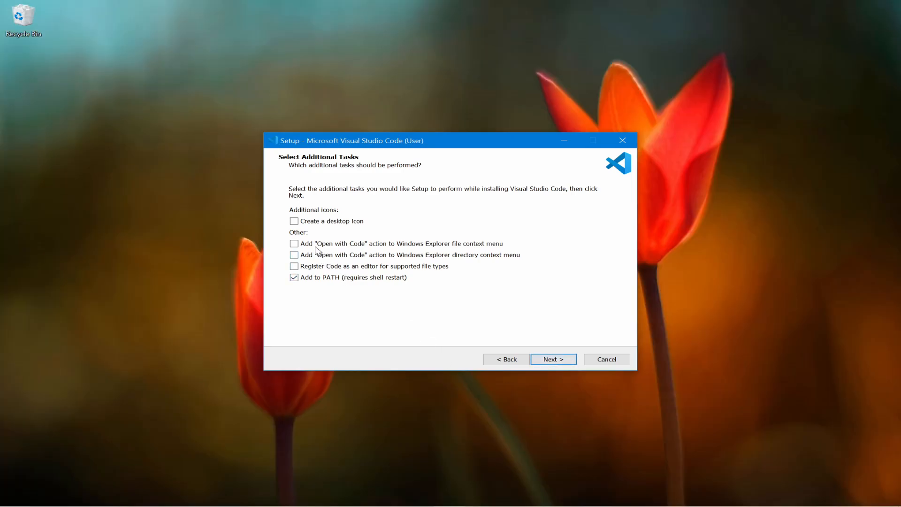
Enable the desktop icon and both 'Open with Code' Explorer entries, then start installing.
left_click(294, 221)
left_click(295, 244)
left_click(294, 256)
left_click(551, 364)
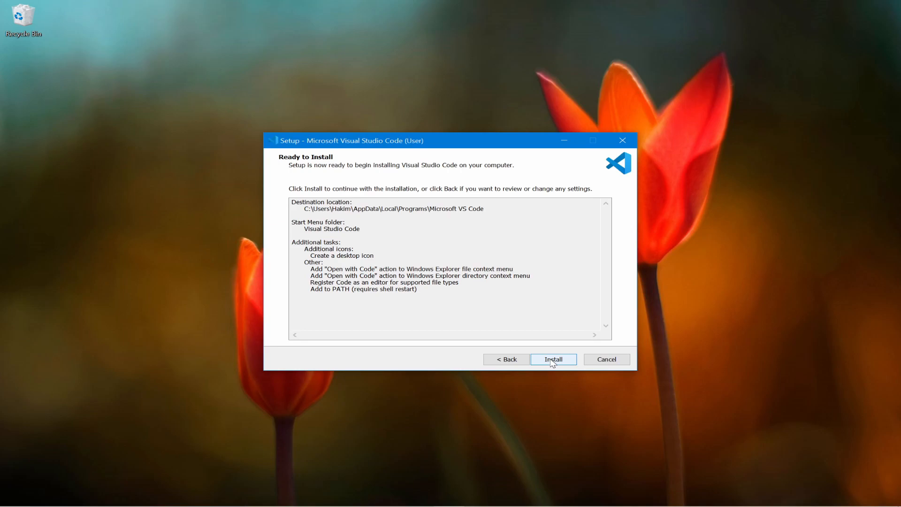
left_click(552, 363)
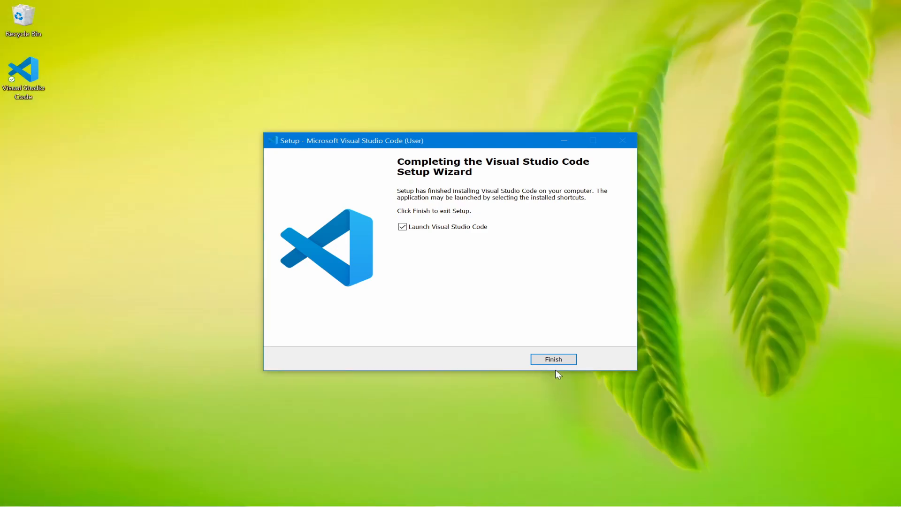
Finish setup with Visual Studio Code launching once, then close its window.
left_click(557, 366)
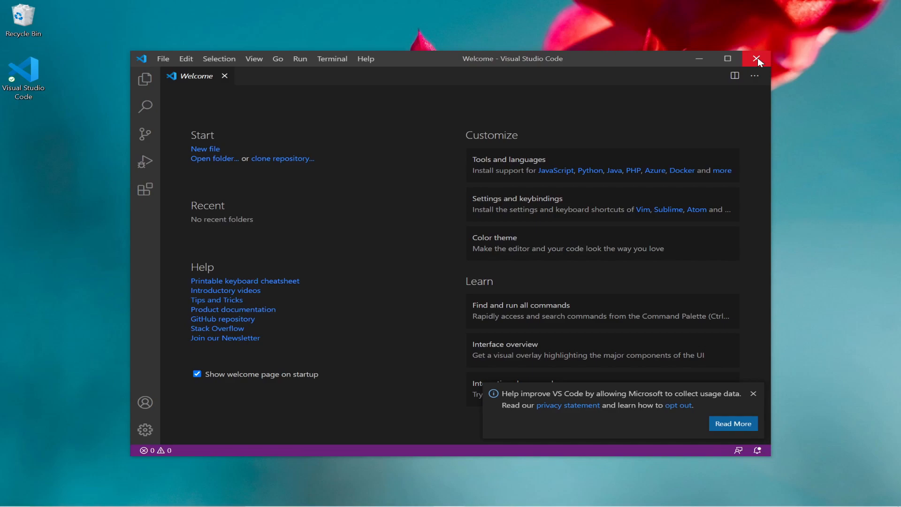
left_click(757, 59)
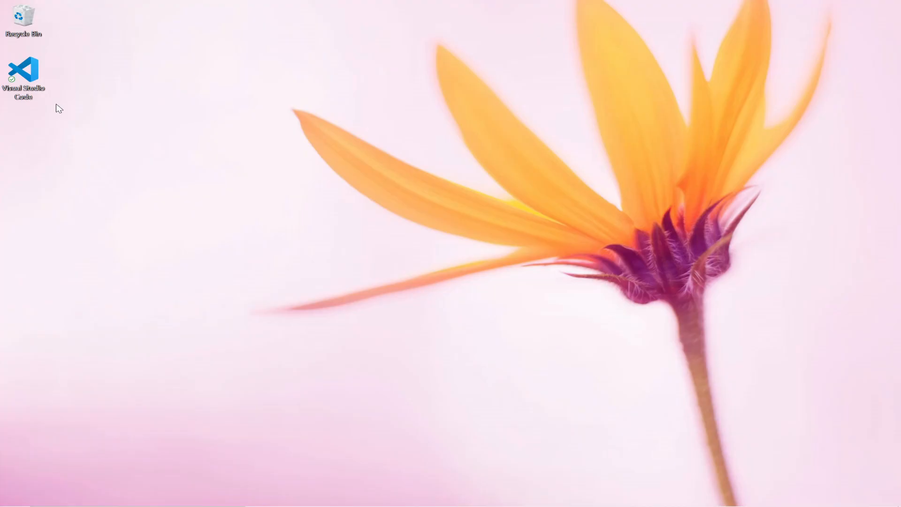
Create a new desktop folder named 'HTML' and select the Visual Studio Code shortcut.
right_click(197, 121)
mouse_move(139, 312)
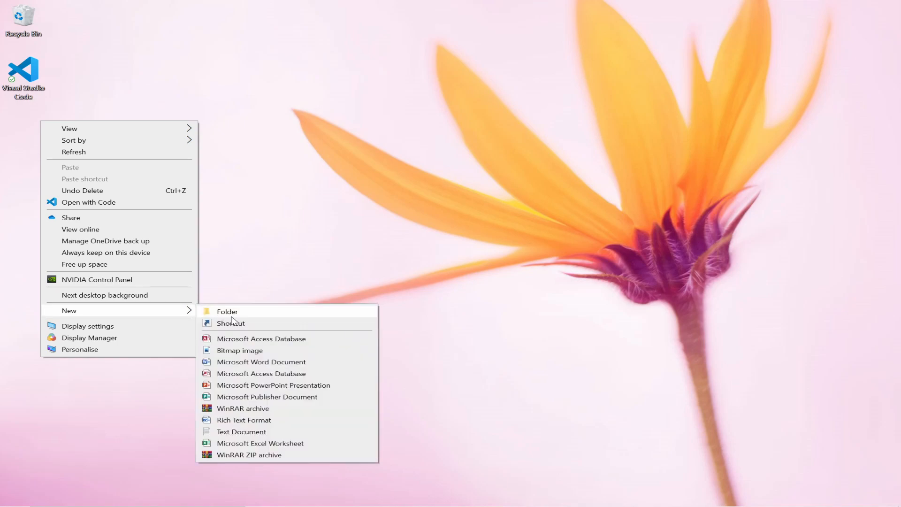
left_click(235, 311)
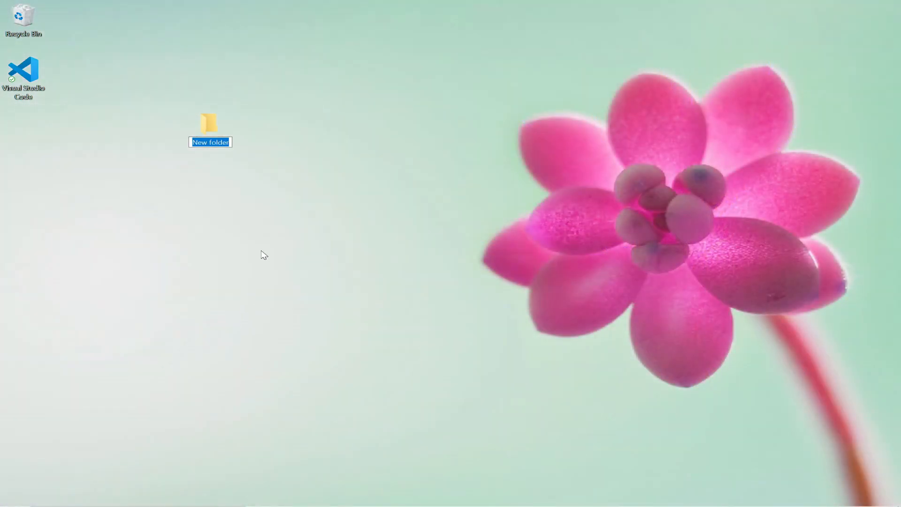
type("HTML")
key("Return")
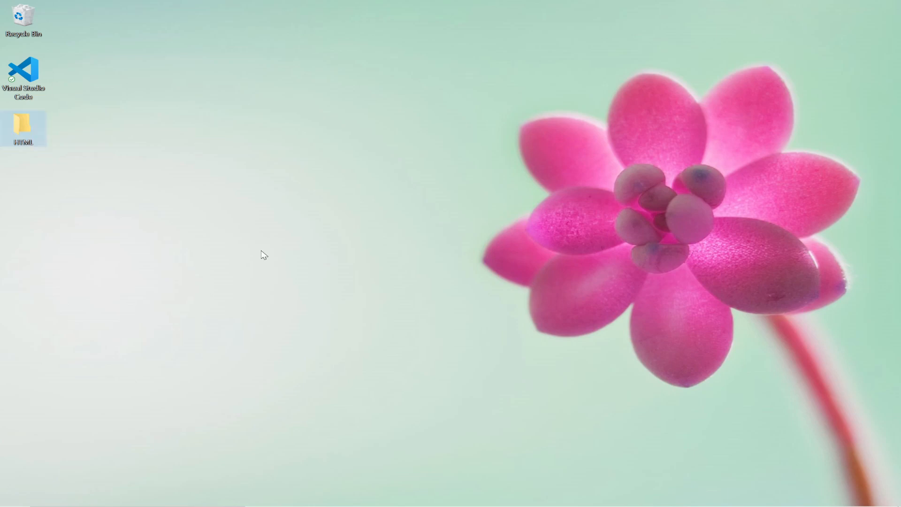
left_click(218, 182)
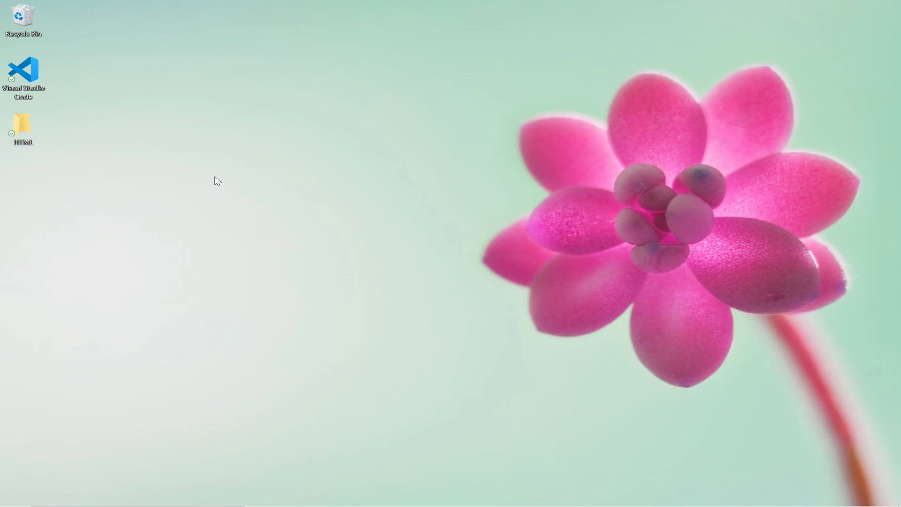
left_click(14, 70)
Launch VS Code maximized, close the Welcome page, and show the empty Explorer sidebar.
double_click(14, 71)
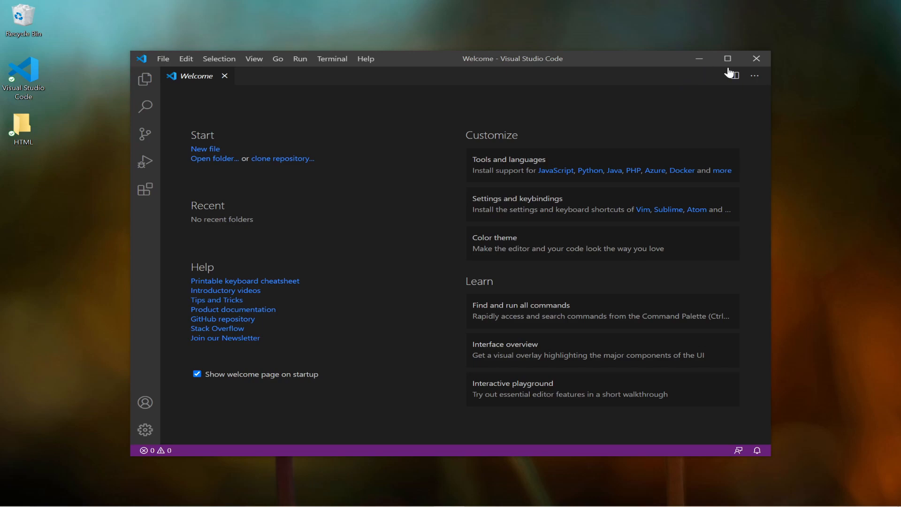
left_click(728, 60)
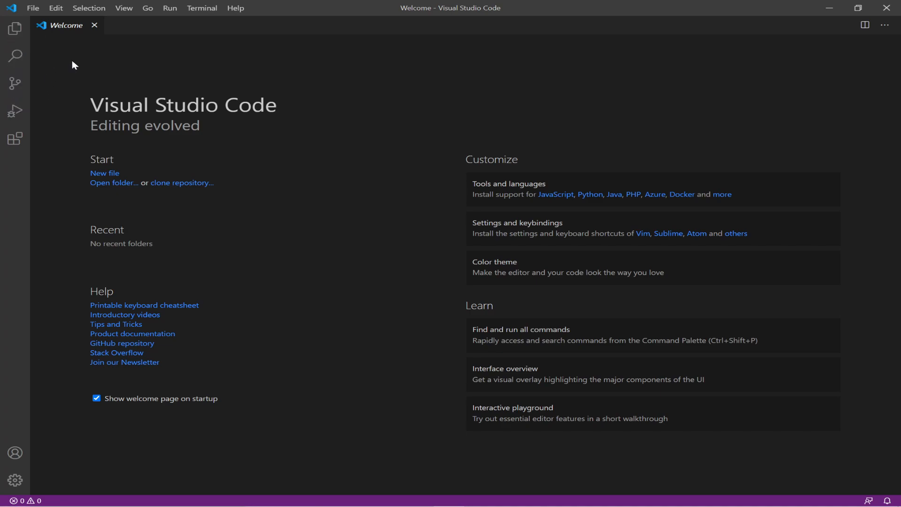
left_click(94, 26)
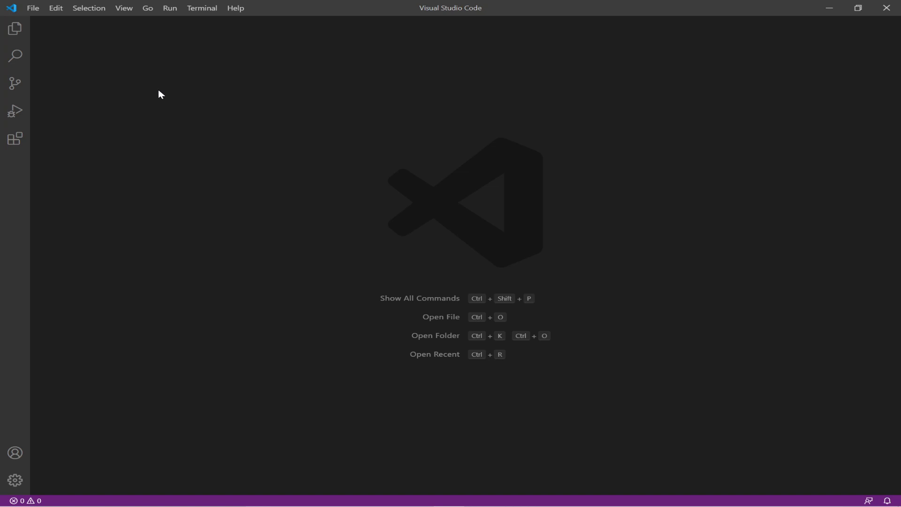
left_click(17, 34)
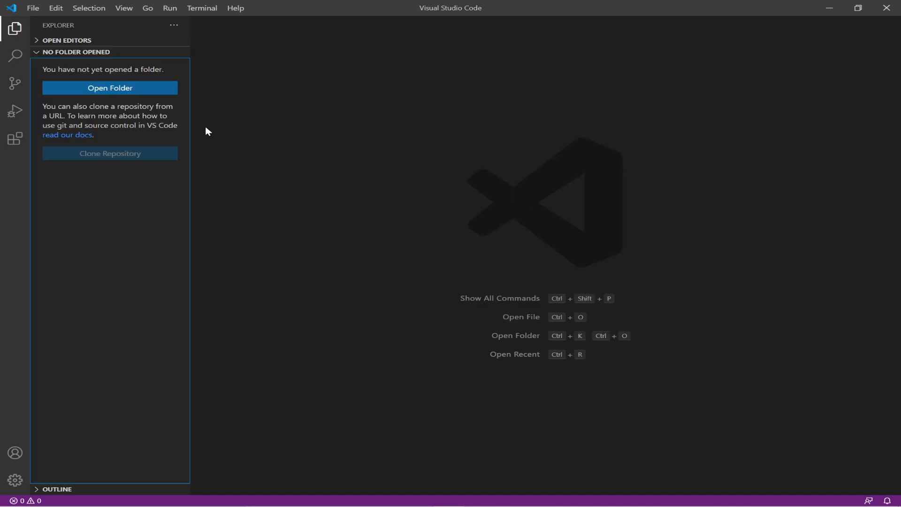
Open the HTML folder on the Desktop as the VS Code workspace.
left_click(133, 91)
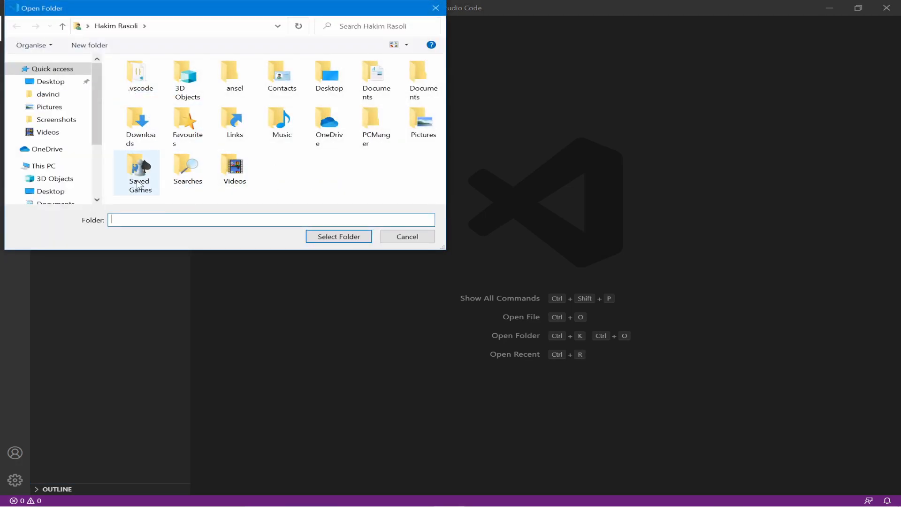
left_click(70, 193)
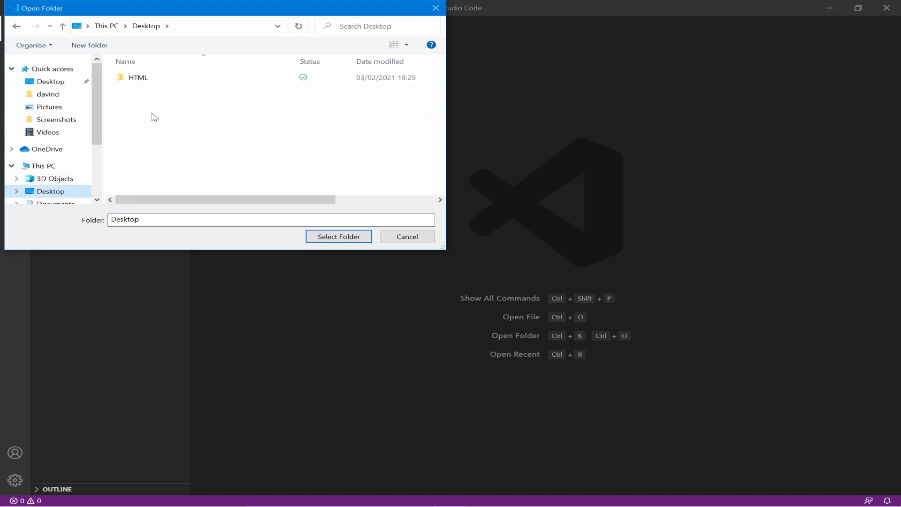
left_click(146, 80)
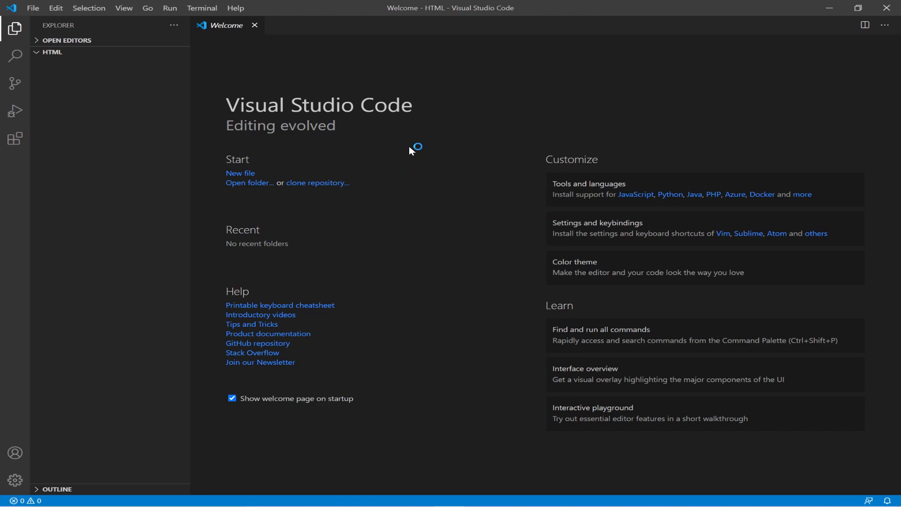
Add a new file named 'index.html' to the HTML folder and open it.
left_click(129, 52)
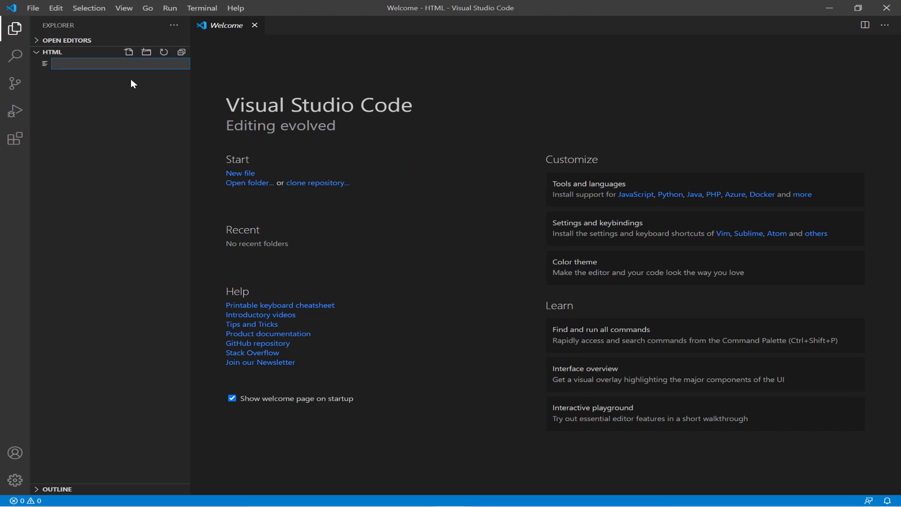
type("index.html")
key("Return")
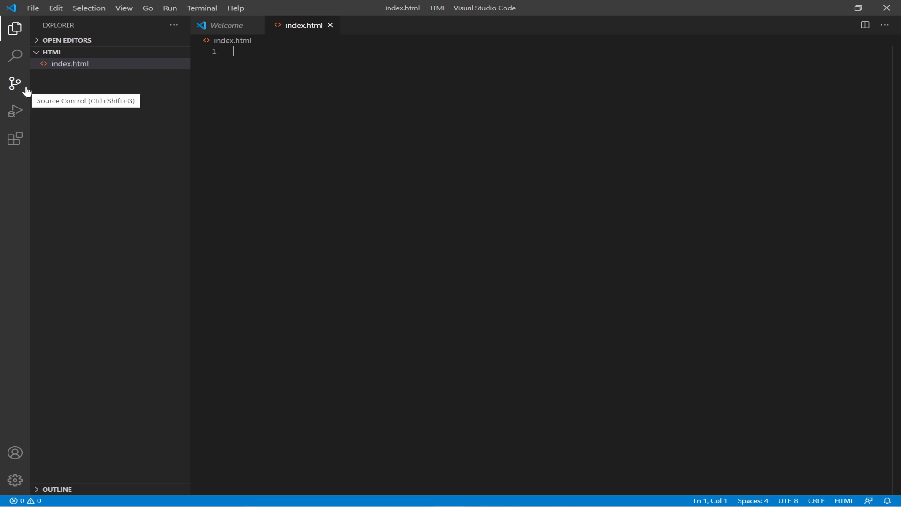
Search the Extensions marketplace for 'prettier' and install Prettier - Code formatter.
left_click(15, 149)
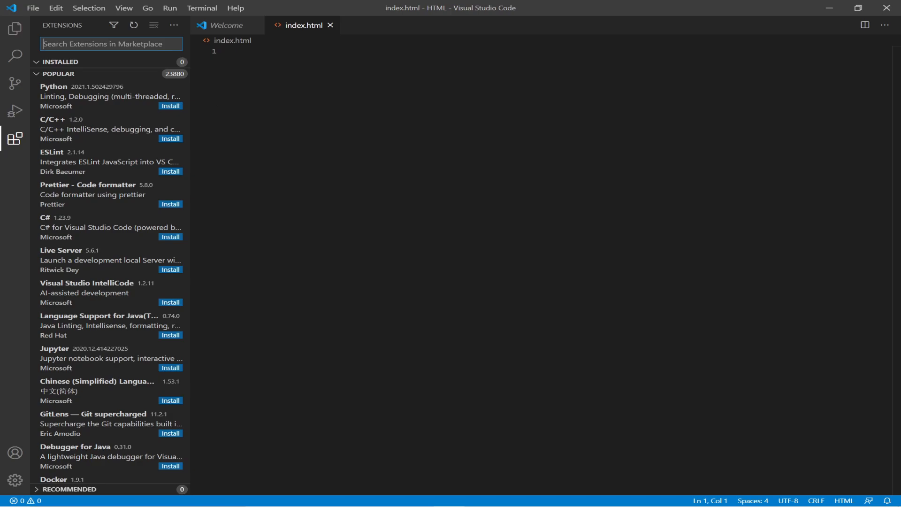
type("pre")
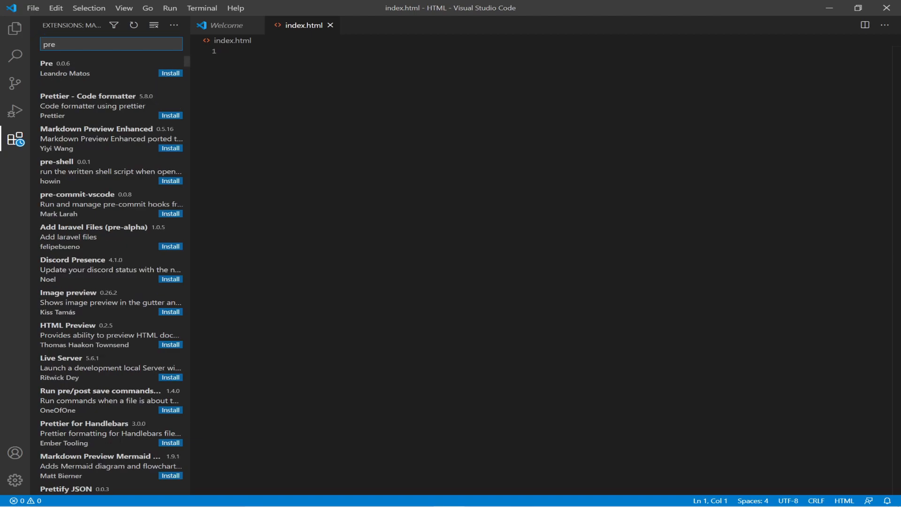
type("ttier")
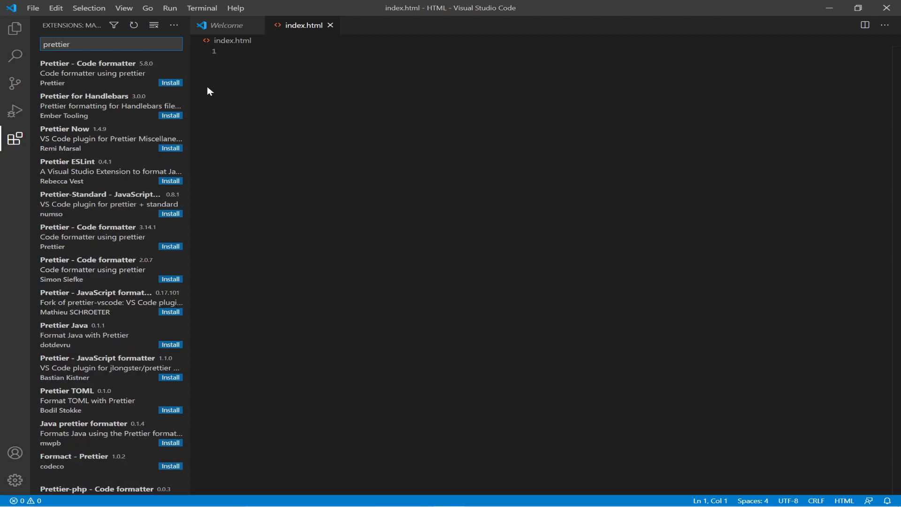
left_click(171, 83)
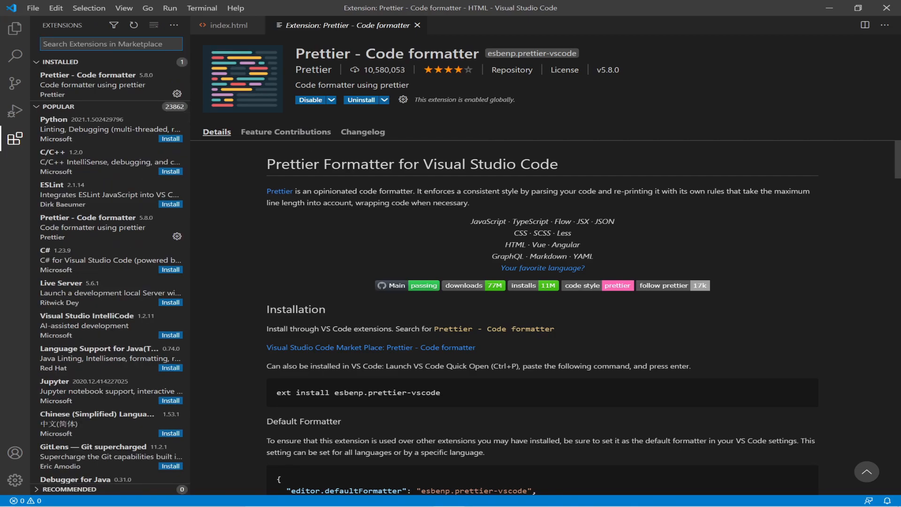
Search the marketplace for 'live server' and install Live Server by Ritwick Dey.
type("live")
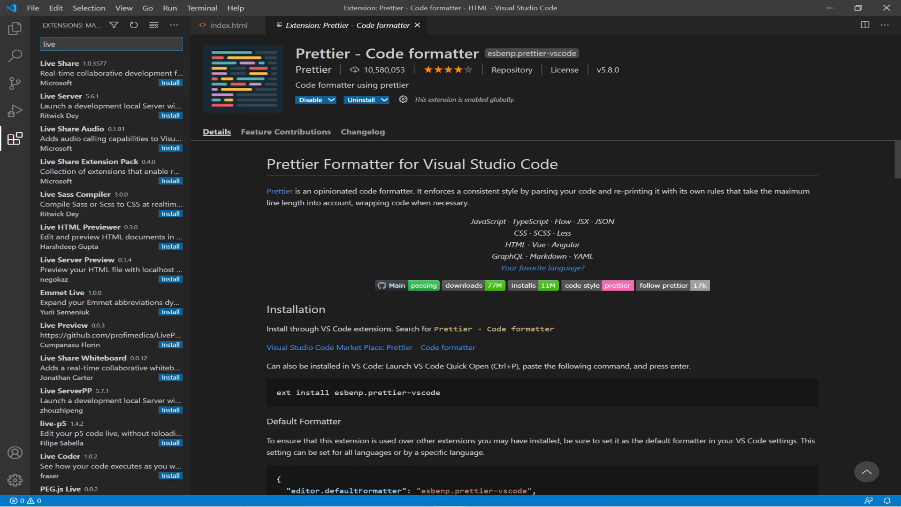
type(" server")
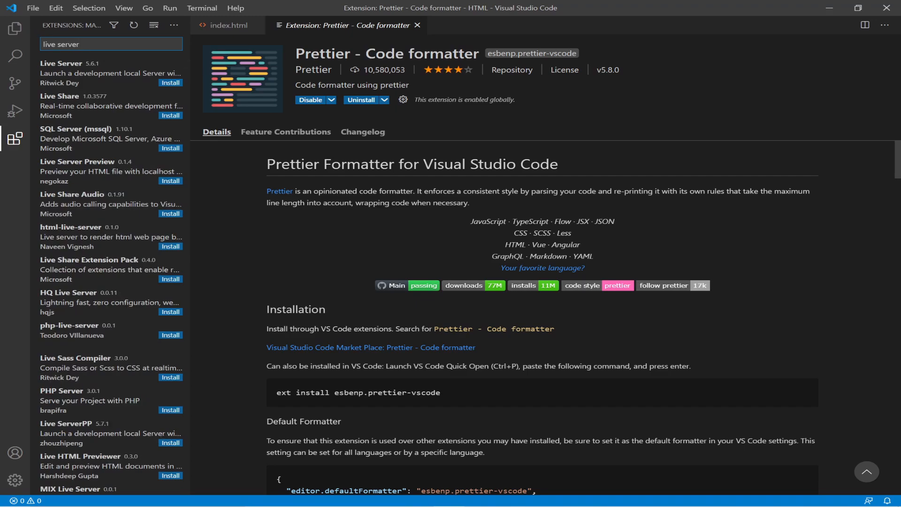
left_click(177, 84)
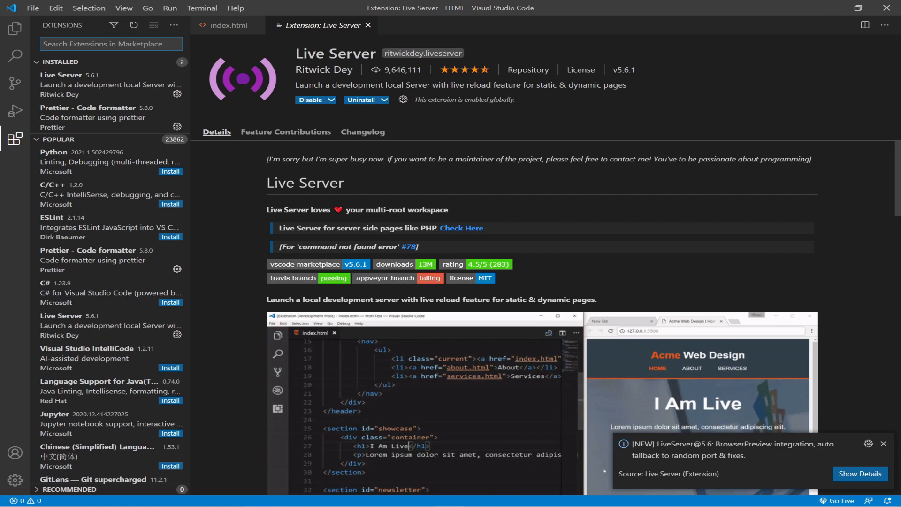
Search for 'bracket' and install Bracket Pair Colorizer 1.0.61.
type("bra")
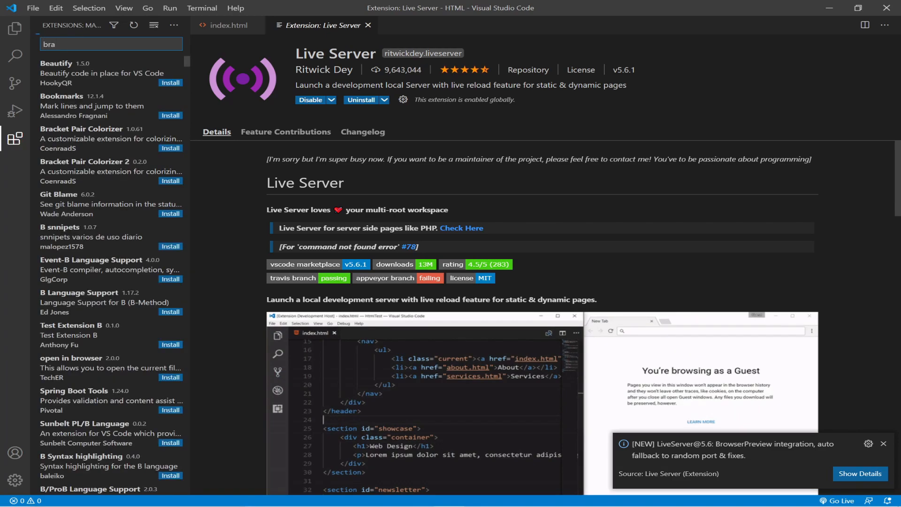
type("cket")
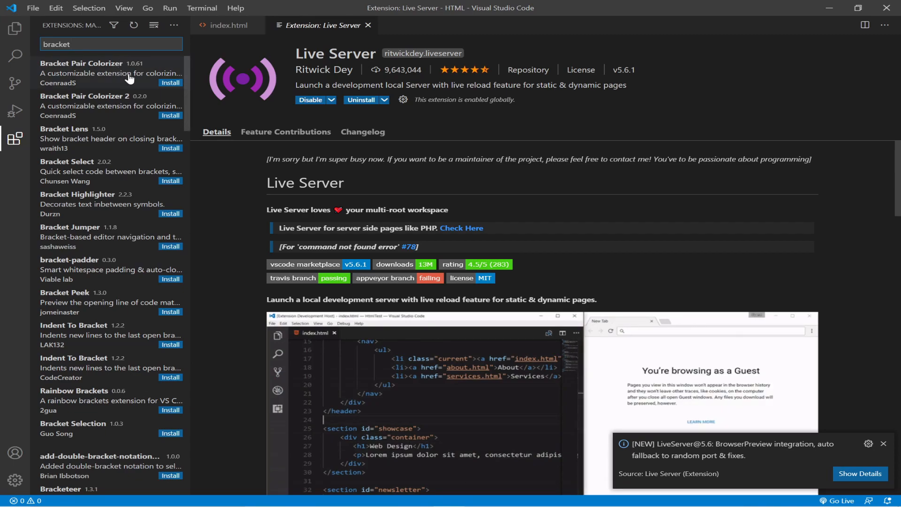
left_click(168, 84)
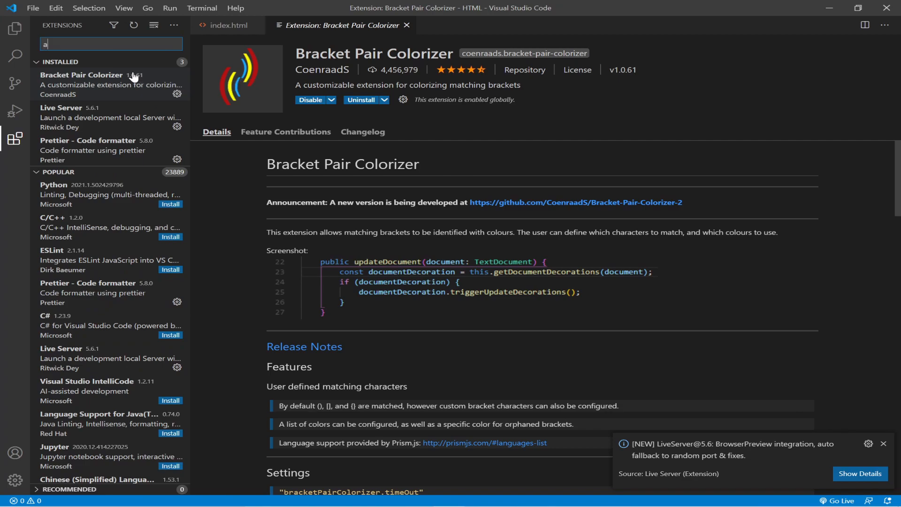
Search for 'auto' and install the Auto Rename Tag extension.
type("auto")
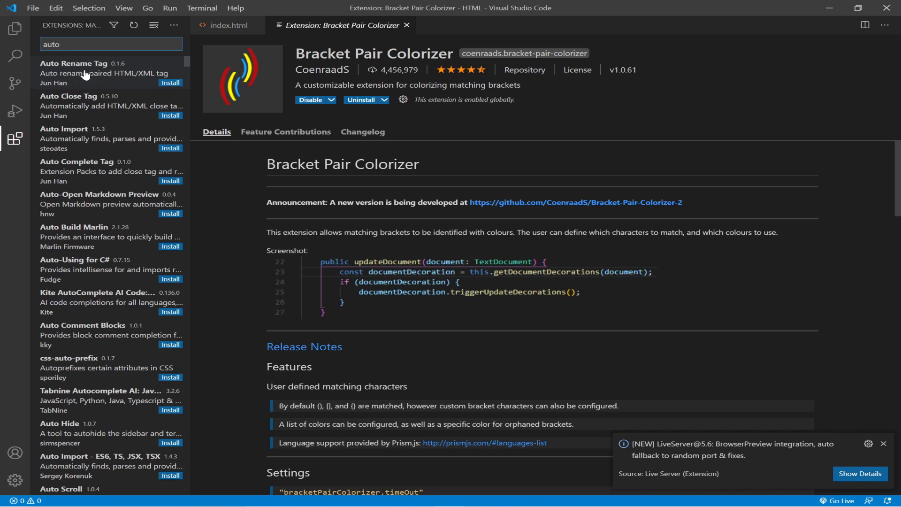
left_click(166, 83)
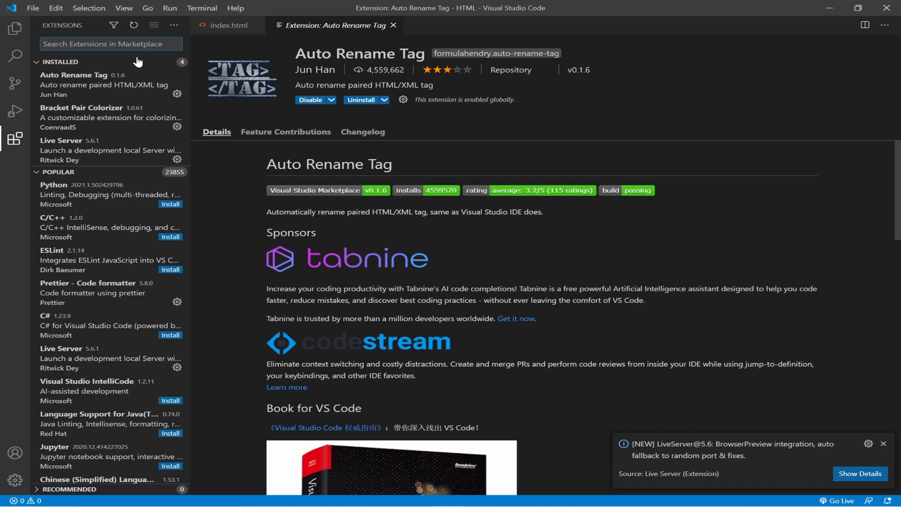
Install CSS Peek from a 'css peek' search, then clear the search box.
type("css")
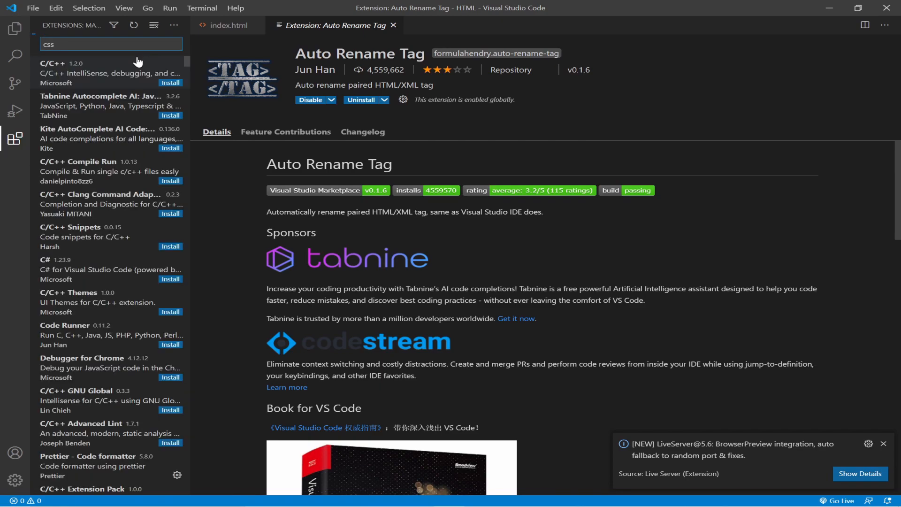
type(" p")
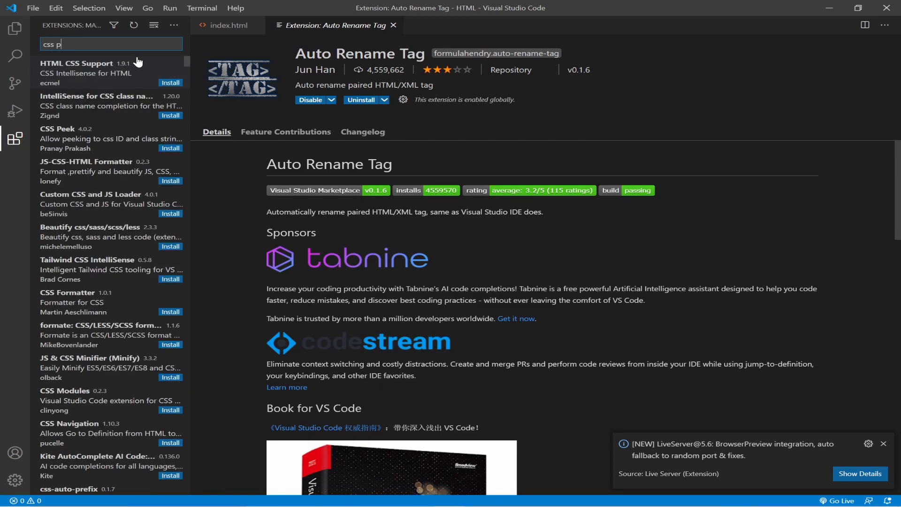
type("eek")
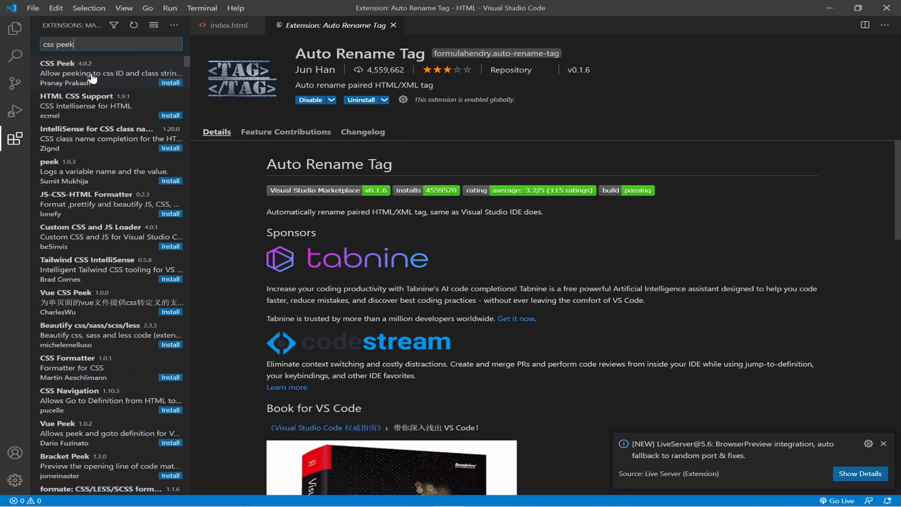
left_click(165, 83)
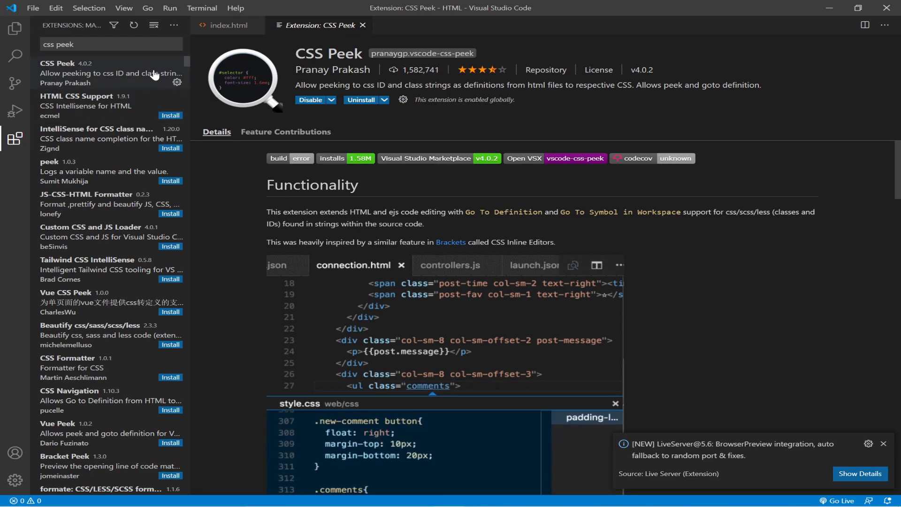
left_click(111, 44)
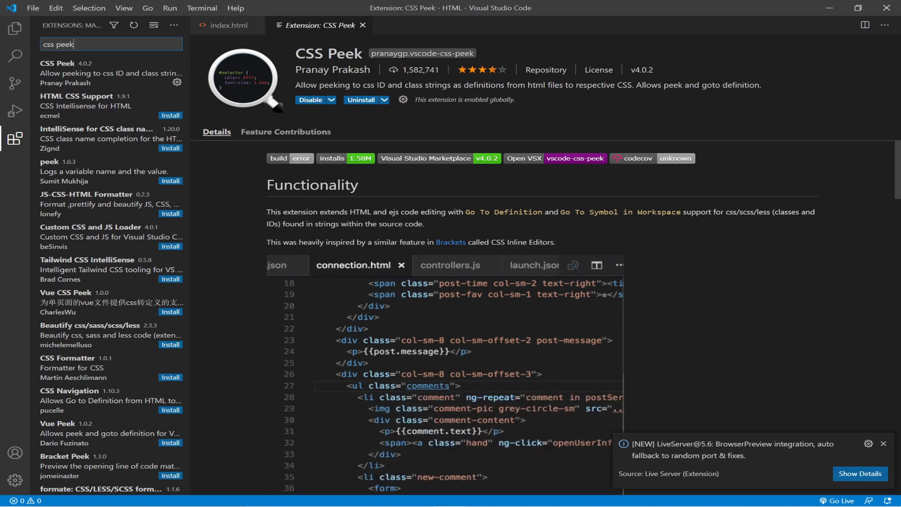
key("BackSpace")
key("BackSpace")
key("BackSpace")
key("BackSpace")
key("BackSpace")
key("BackSpace")
key("BackSpace")
key("BackSpace")
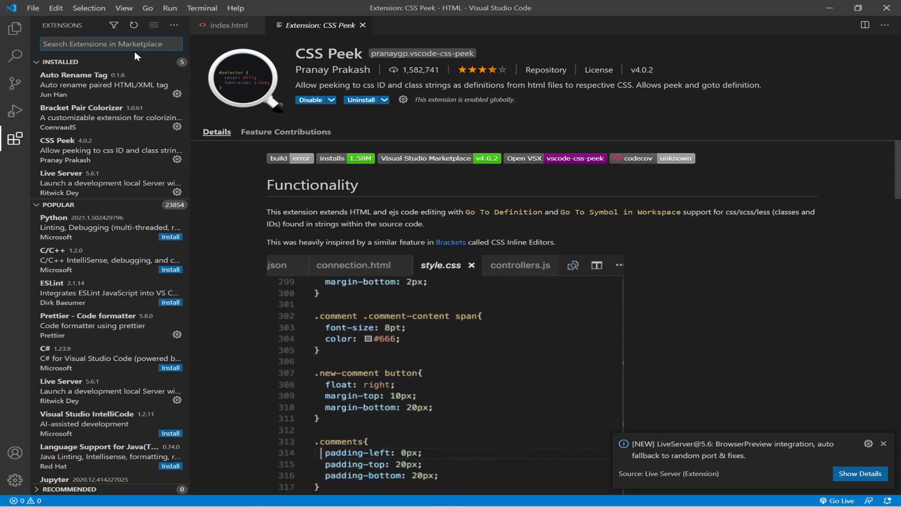
Install HTML CSS Support from an 'html css' search, then empty the search box.
type("ht")
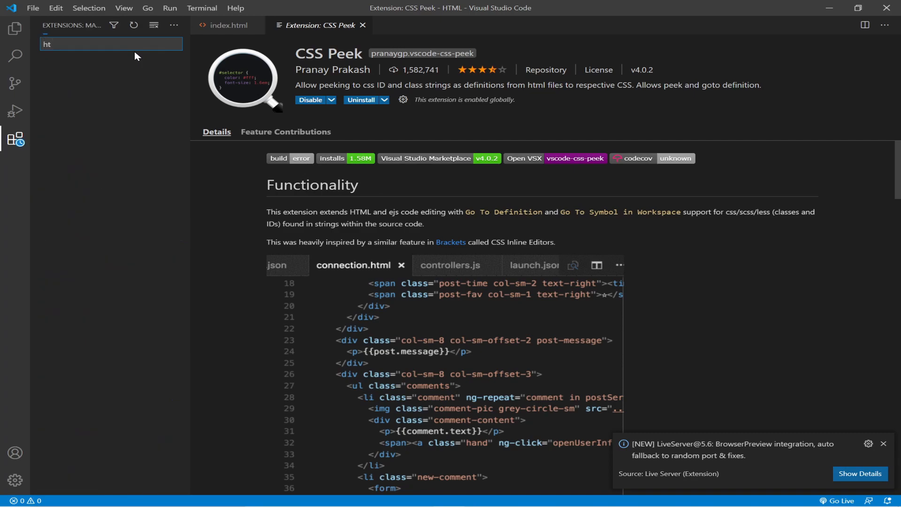
type("ml")
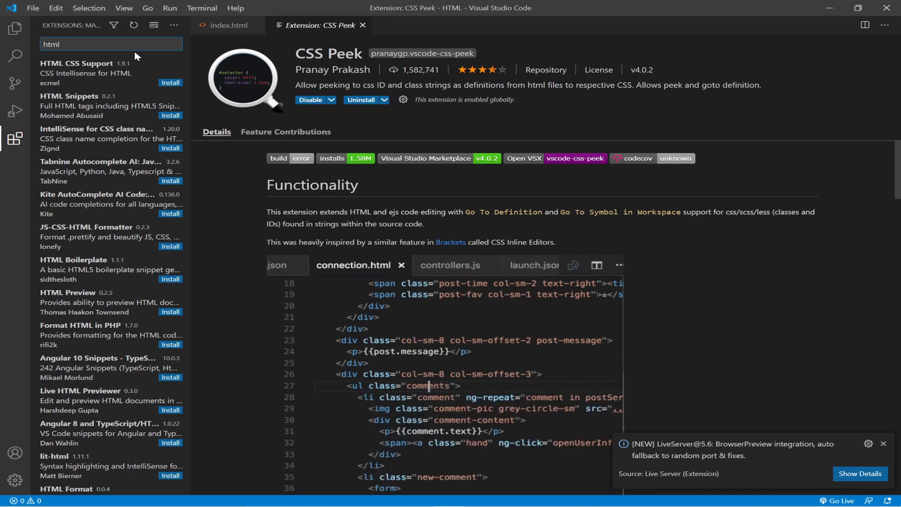
type("css")
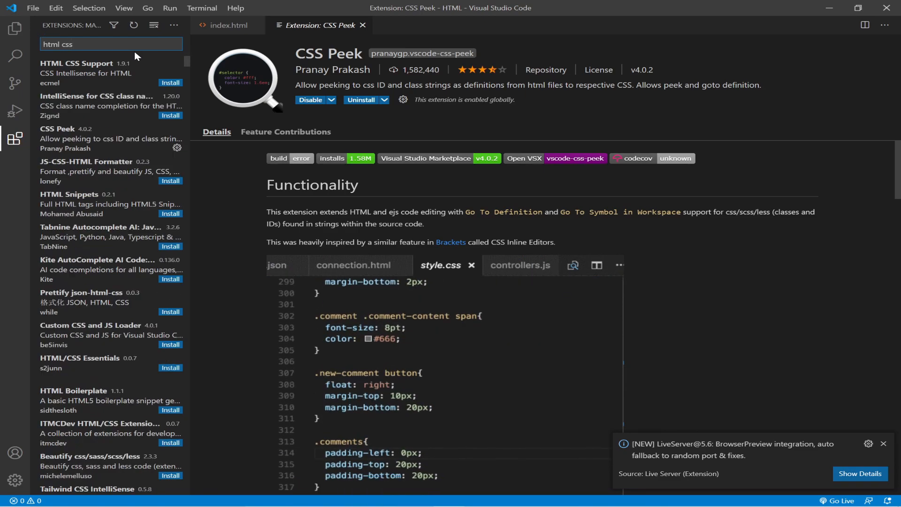
left_click(163, 85)
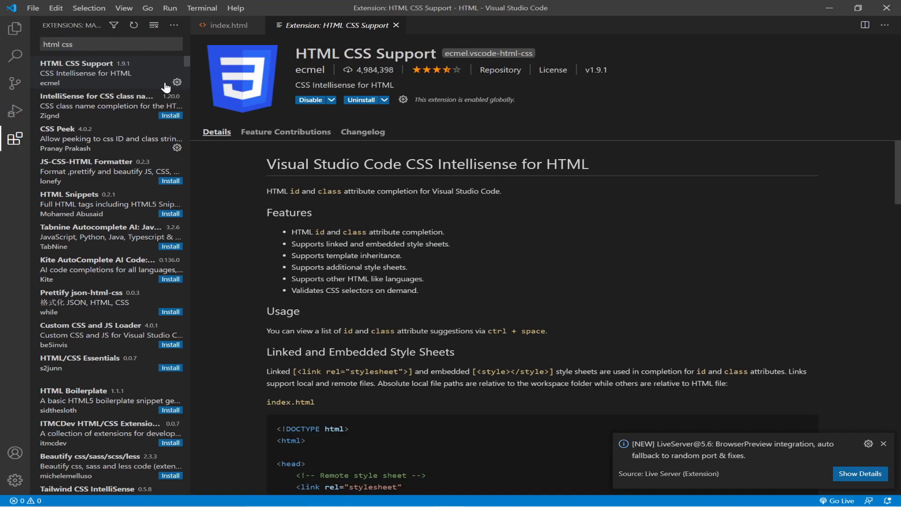
key("ctrl+a")
key("BackSpace")
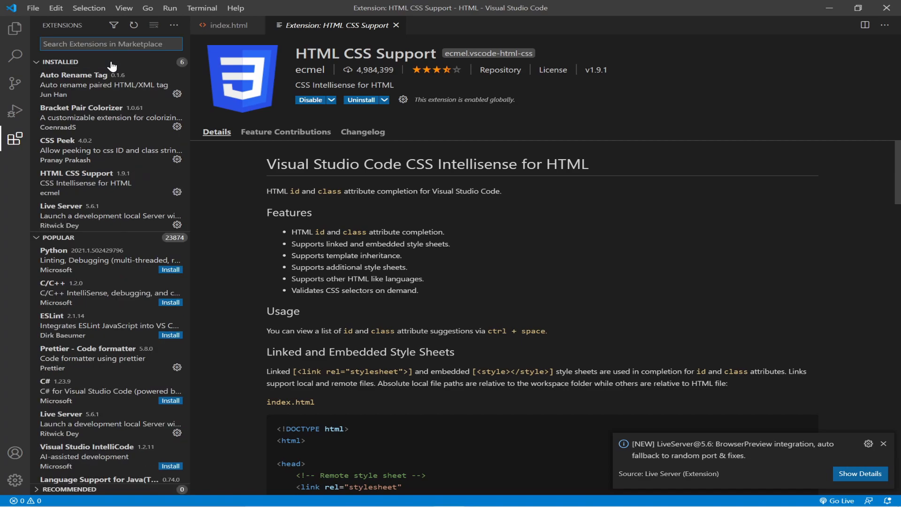
Search for 'material icon', fixing the typo, and install Material Icon Theme.
type("ma")
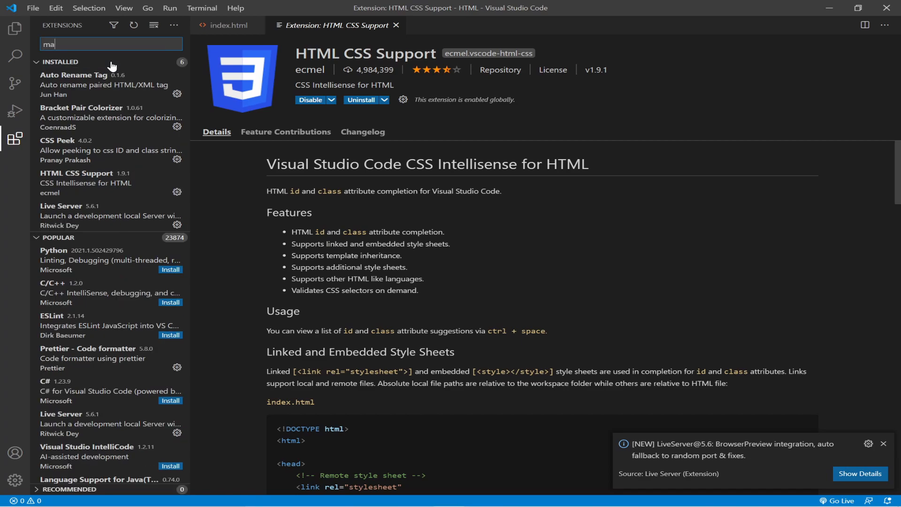
type("tei")
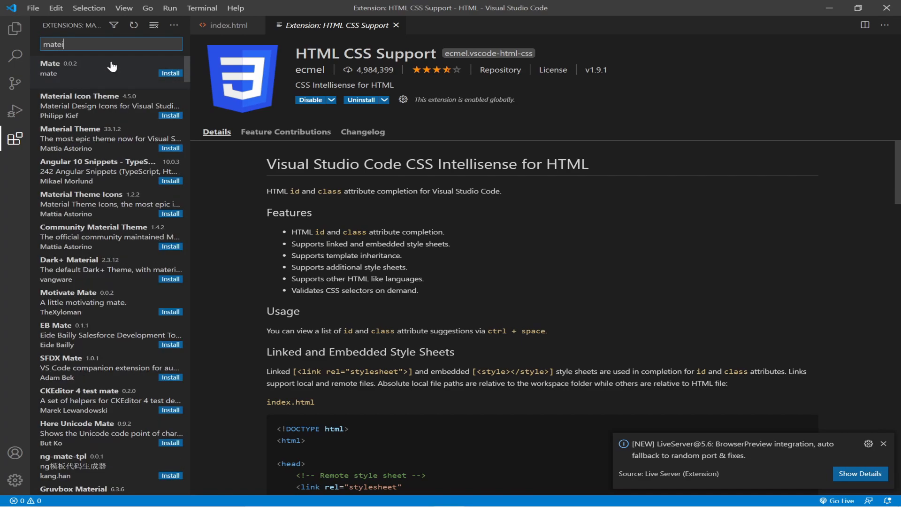
type("al")
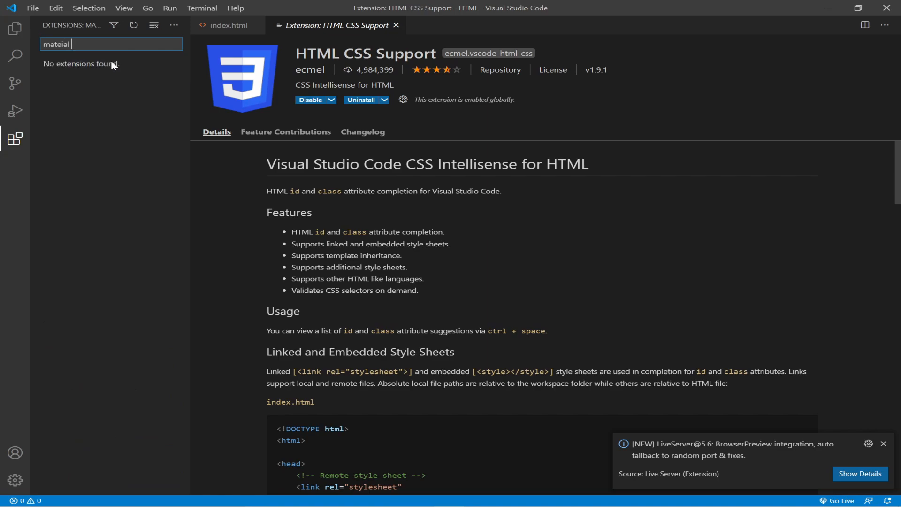
type(" icom")
key("BackSpace")
type("n")
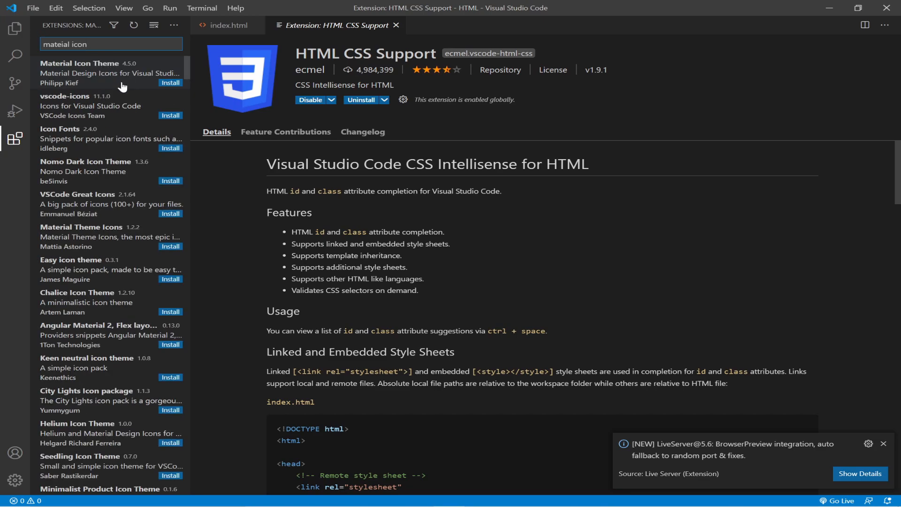
left_click(169, 84)
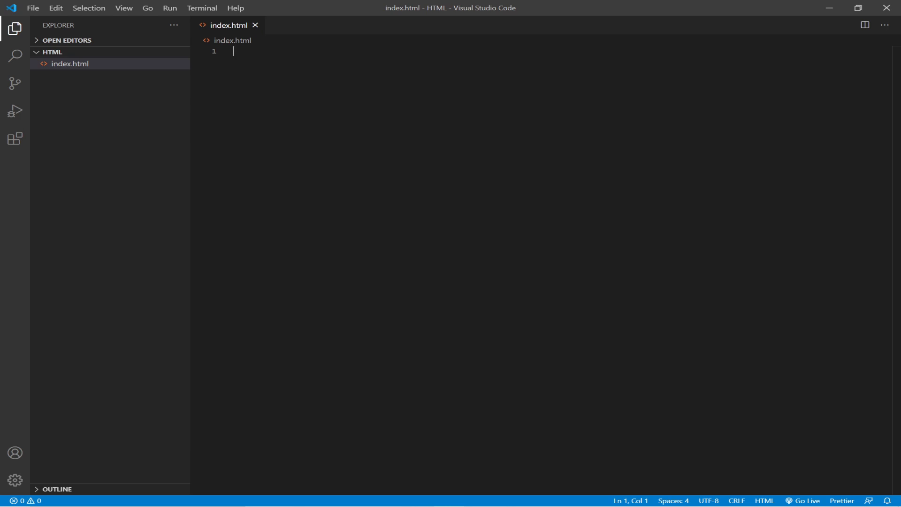
left_click(17, 142)
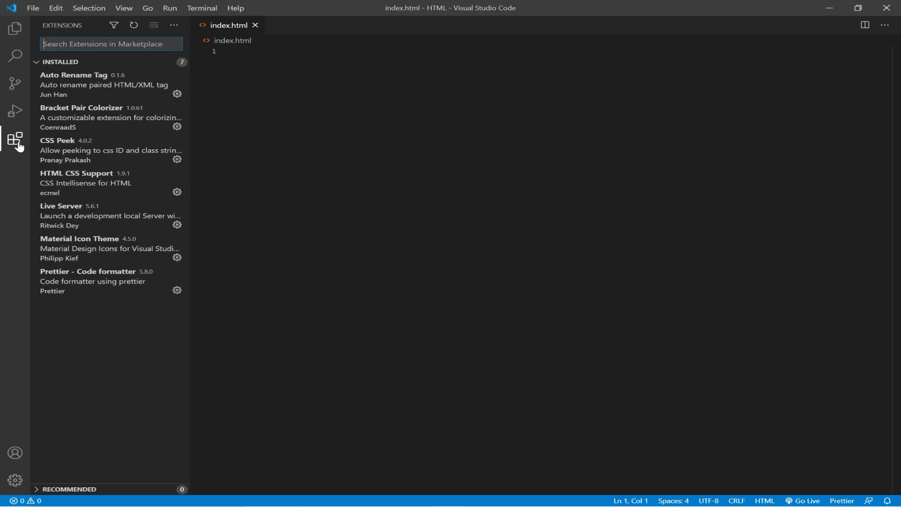
left_click(15, 29)
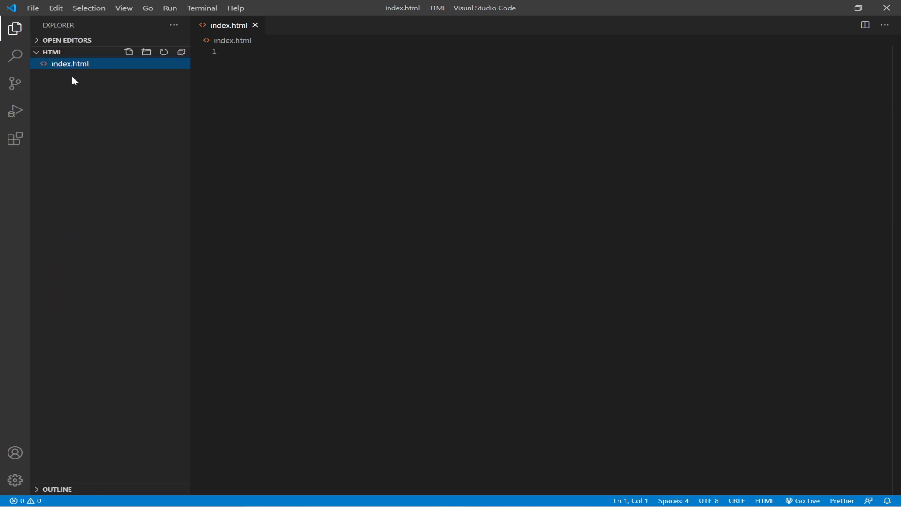